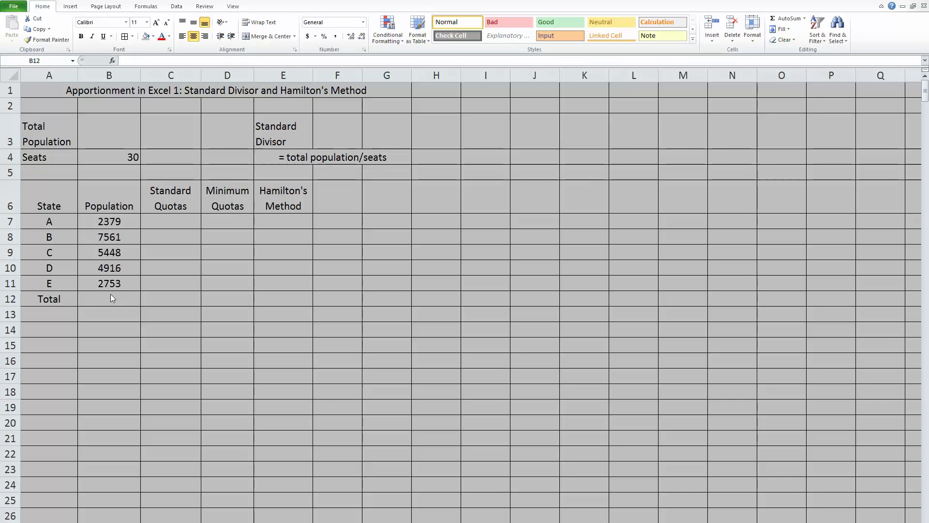
# - Sum the five state populations in B12 with =SUM(B7:B11), giving 23057
pyautogui.click(95, 297)
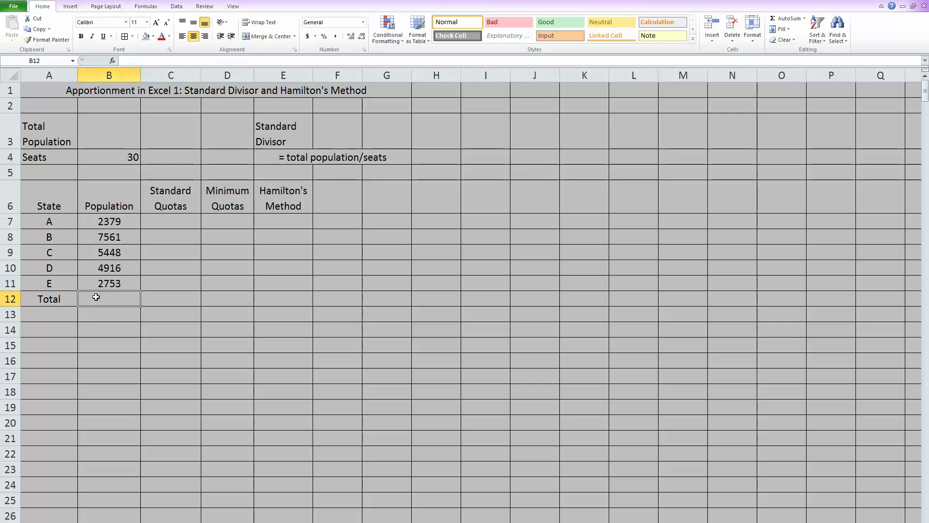
pyautogui.write('=')
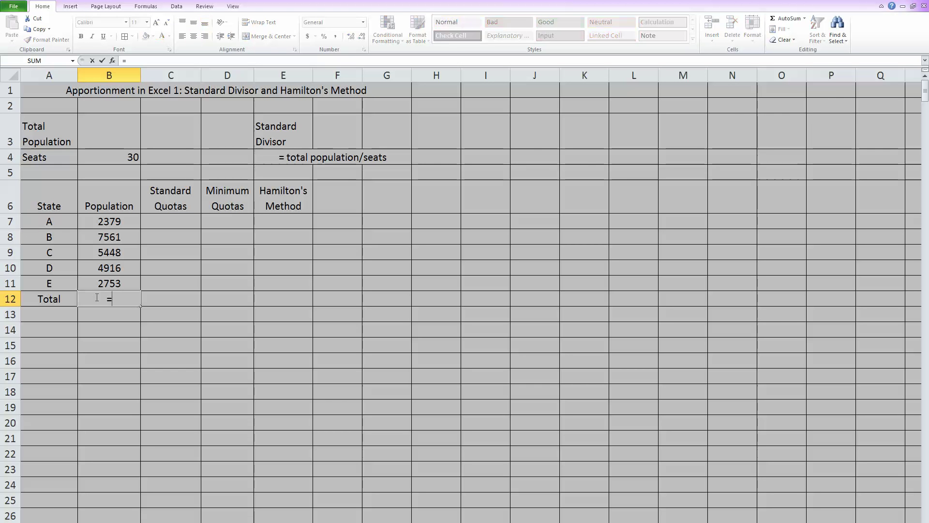
pyautogui.write('sum')
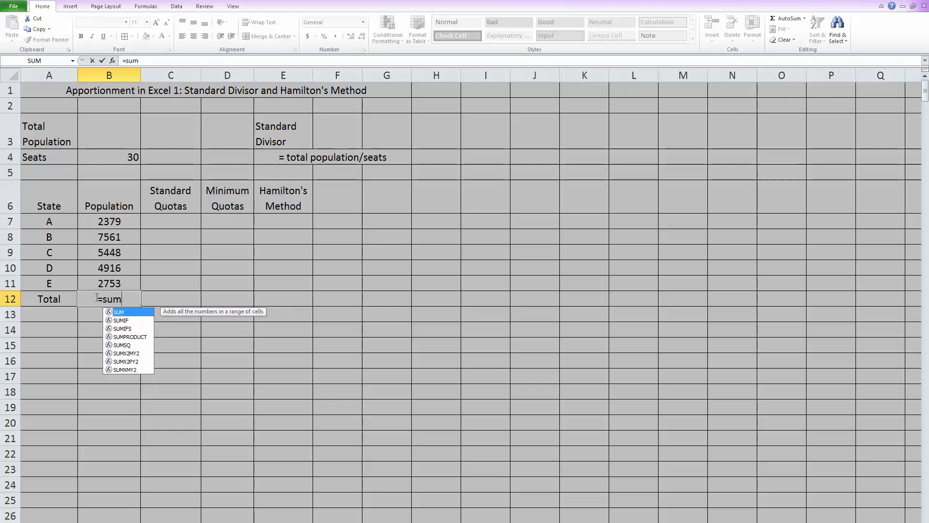
pyautogui.write('(')
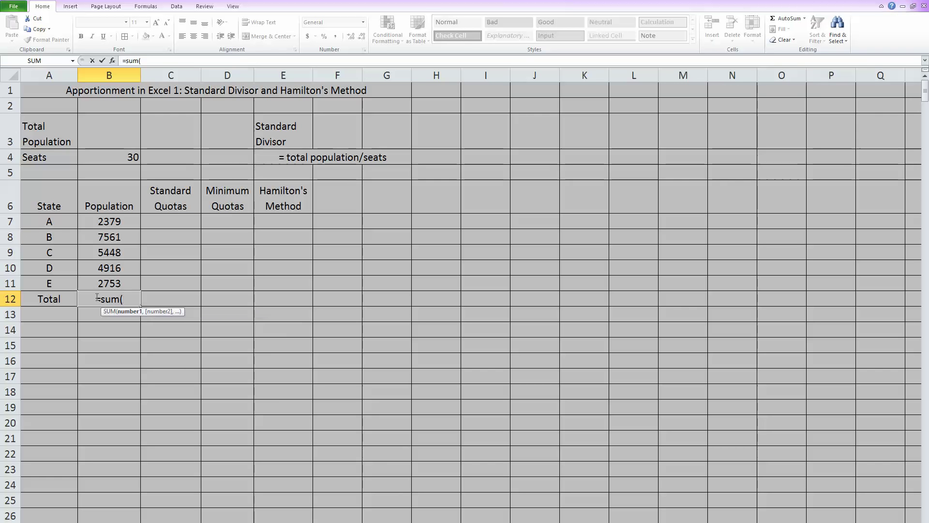
pyautogui.moveTo(108, 221); pyautogui.dragTo(101, 290)
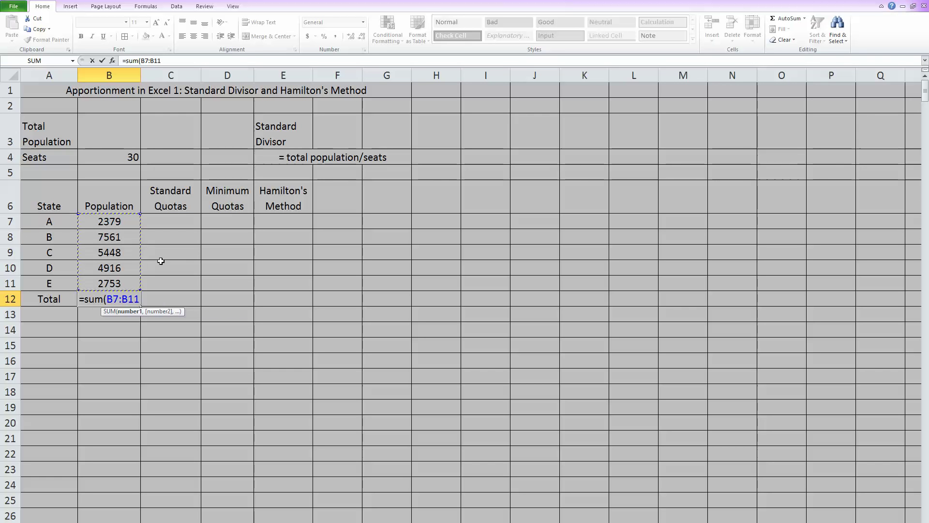
pyautogui.press('Return')
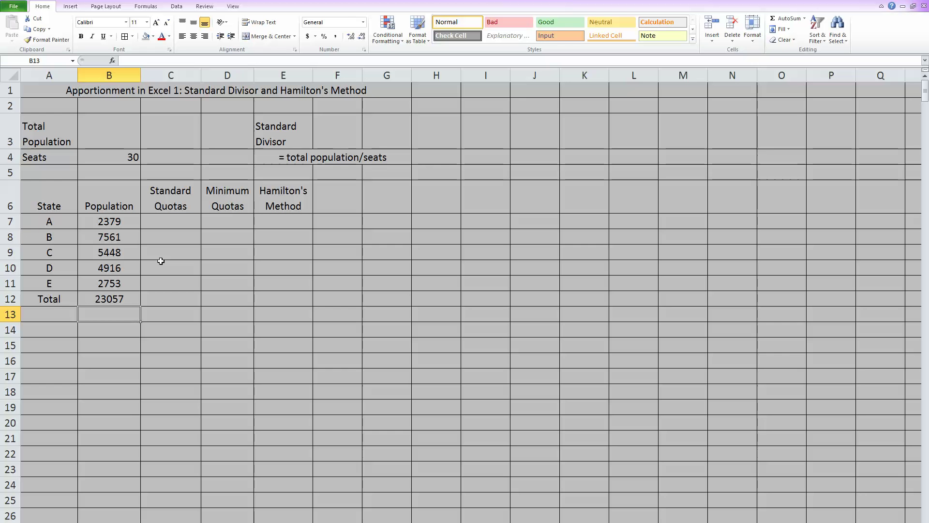
# - Set Total Population in B3 to =B12 so it shows 23057
pyautogui.click(112, 125)
pyautogui.write('=')
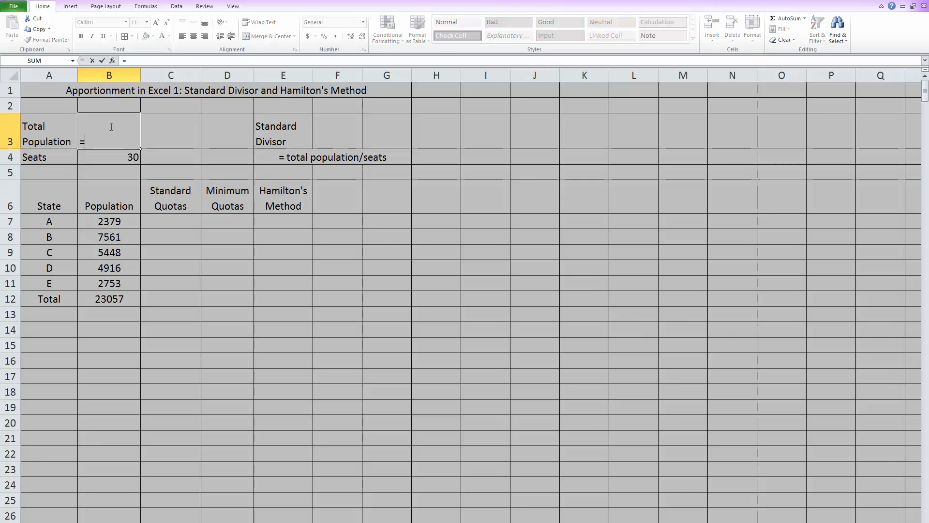
pyautogui.click(102, 299)
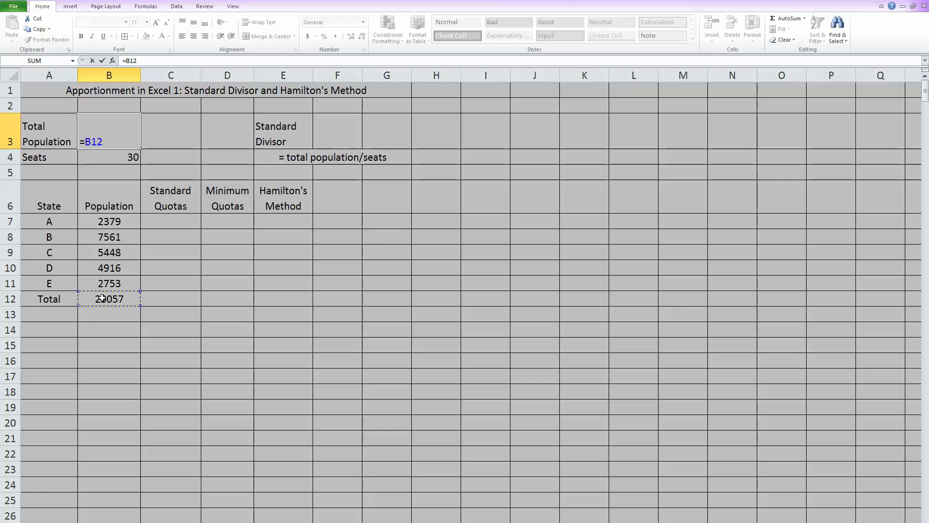
pyautogui.press('Return')
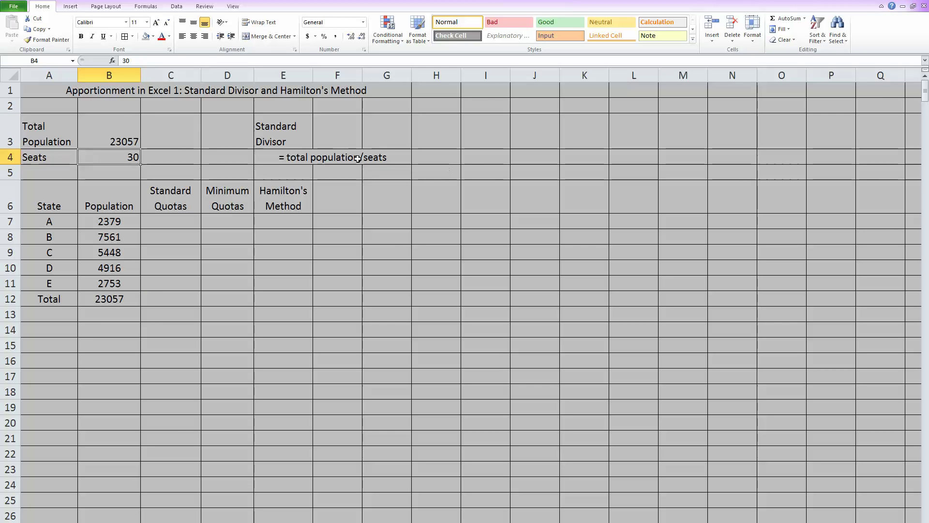
# - Enter =B3/B4 in F3 so the standard divisor shows 768.567
pyautogui.click(336, 128)
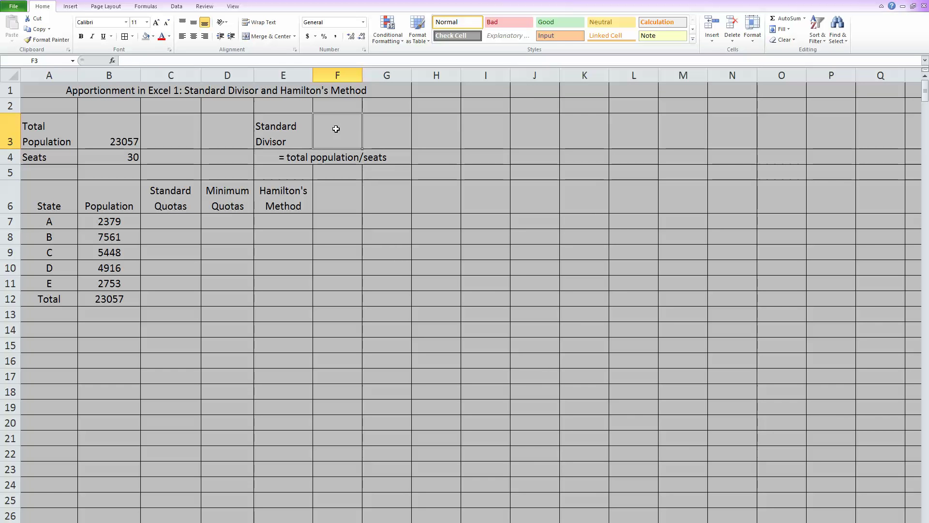
pyautogui.write('=')
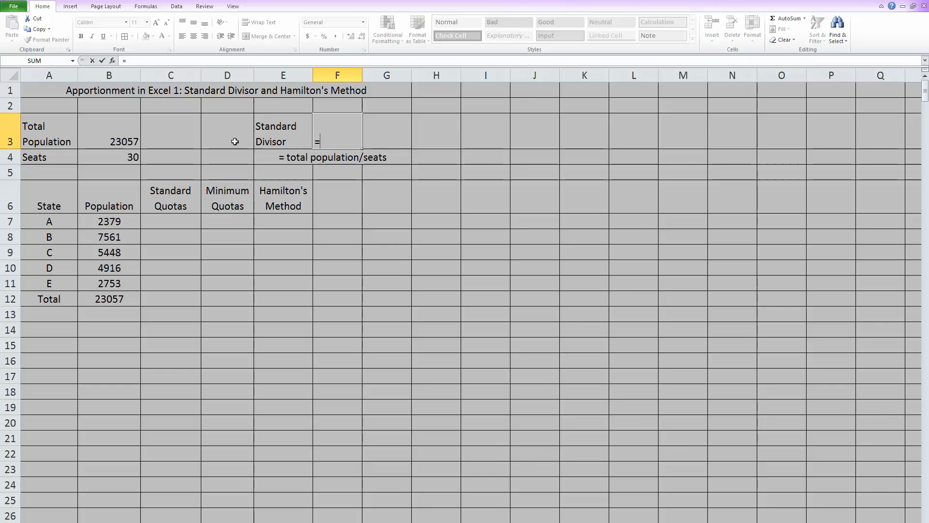
pyautogui.click(109, 133)
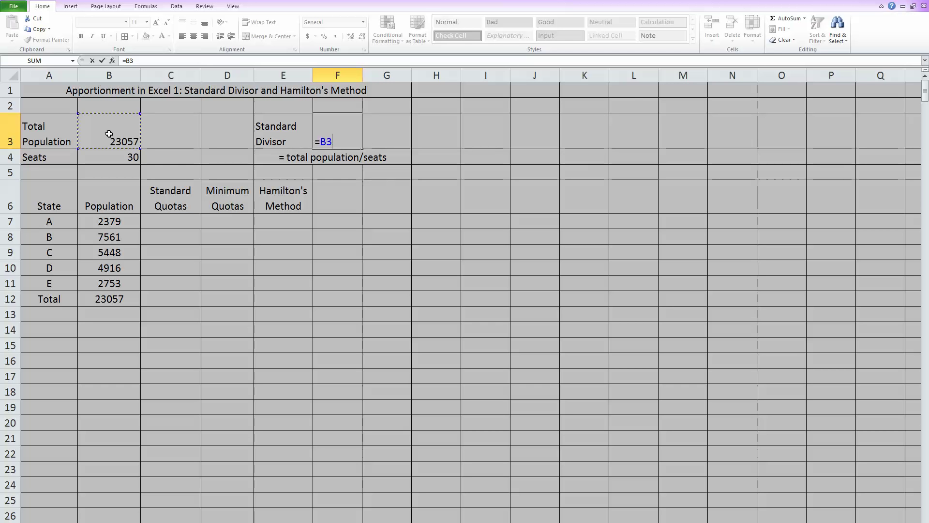
pyautogui.write('/')
pyautogui.click(114, 154)
pyautogui.press('Return')
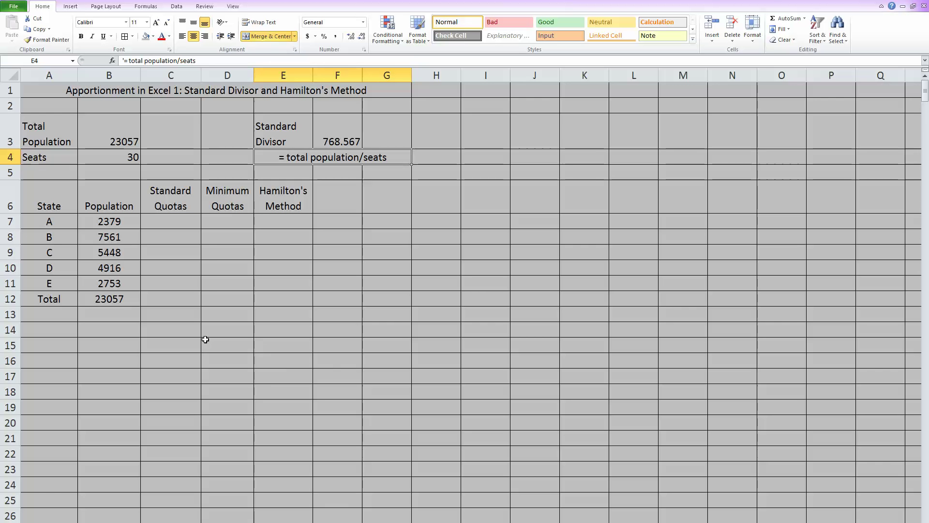
pyautogui.click(195, 318)
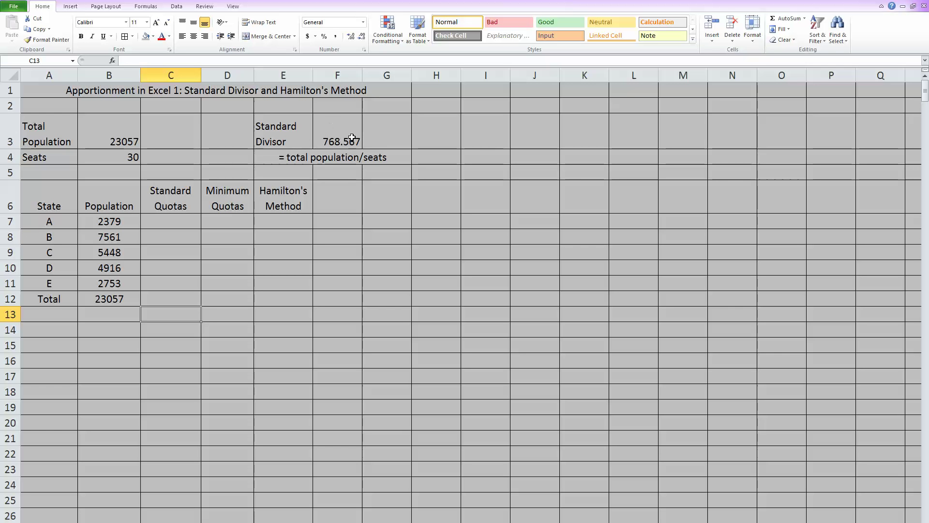
# - Enter =B7/$F$3 in C7, giving state A's standard quota 3.0953723
pyautogui.click(172, 220)
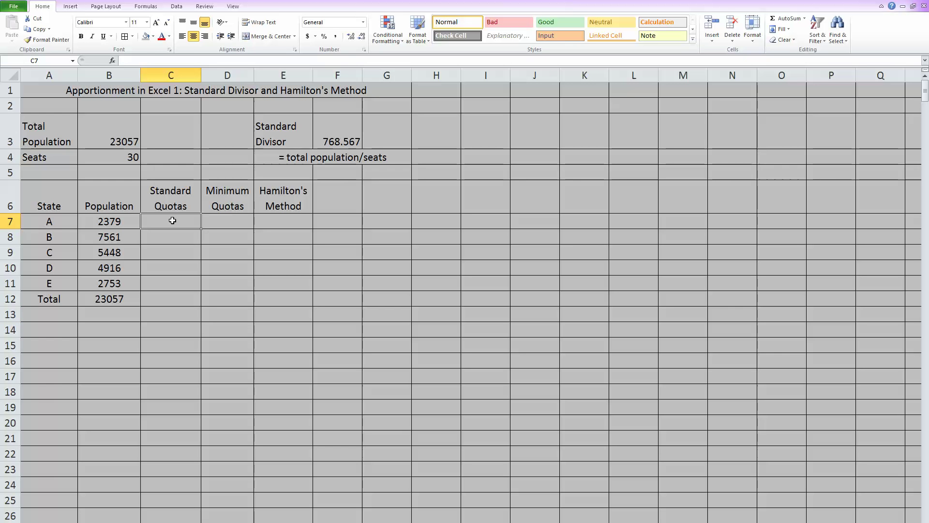
pyautogui.write('=')
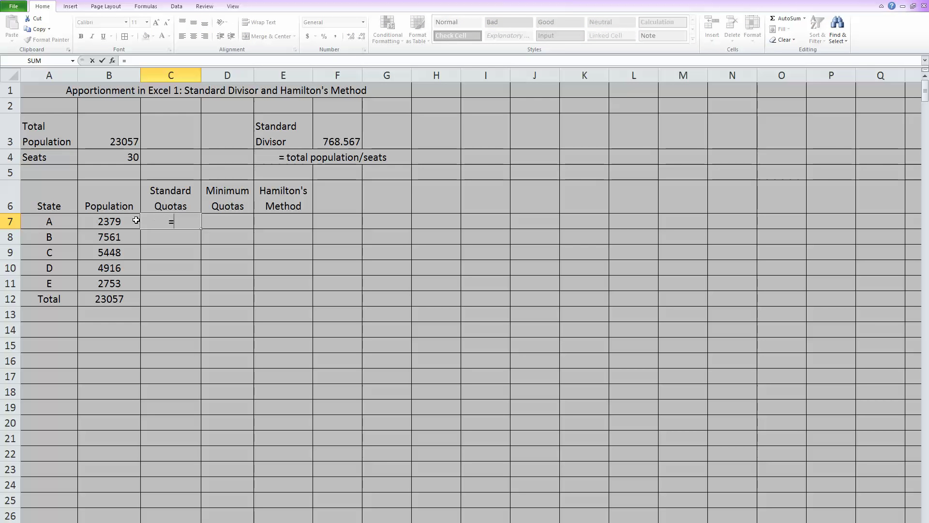
pyautogui.click(108, 222)
pyautogui.write('/')
pyautogui.click(336, 123)
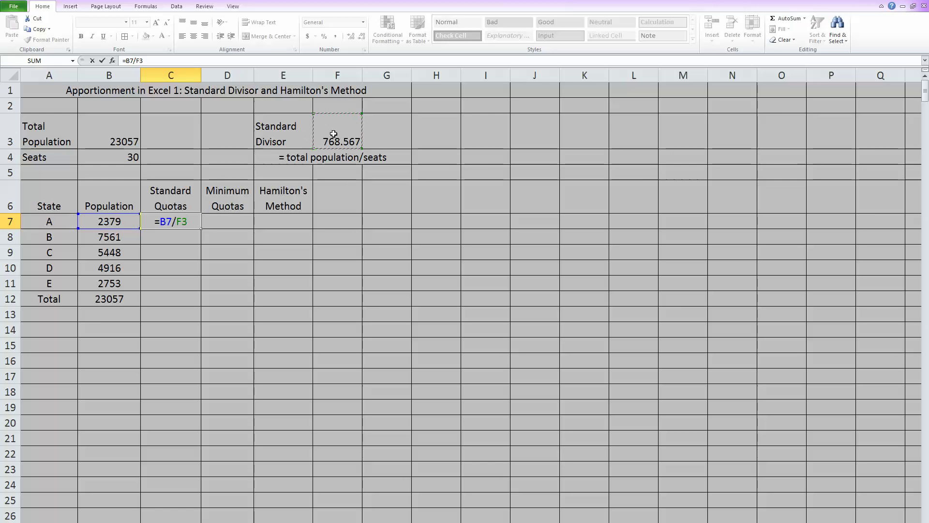
pyautogui.press('F4')
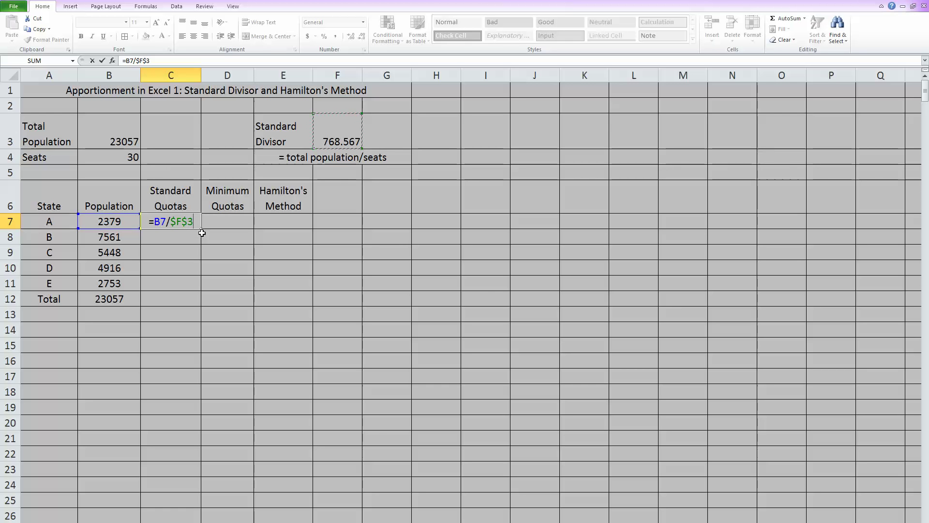
pyautogui.press('Return')
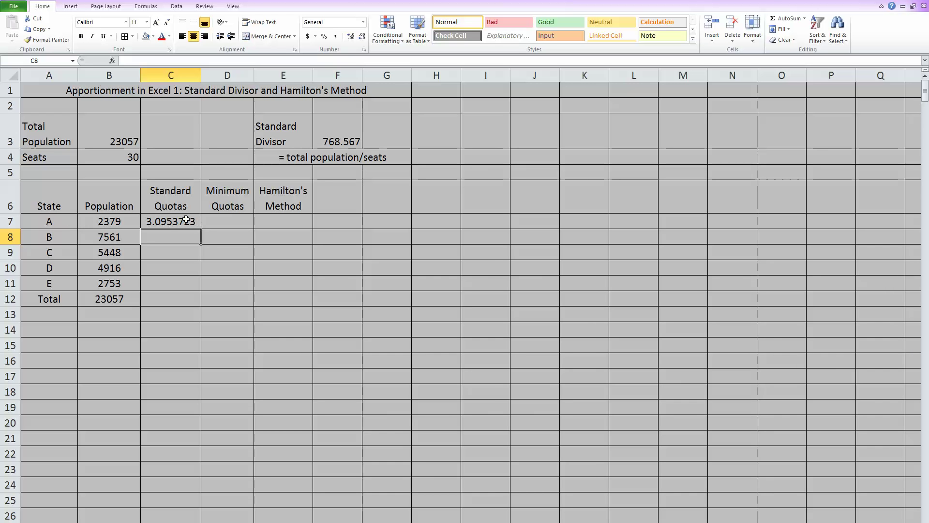
# - Fill C7's quota formula down to C11, giving 9.8377933, 7.0885198, 6.3963222 and 3.5819925
pyautogui.click(186, 219)
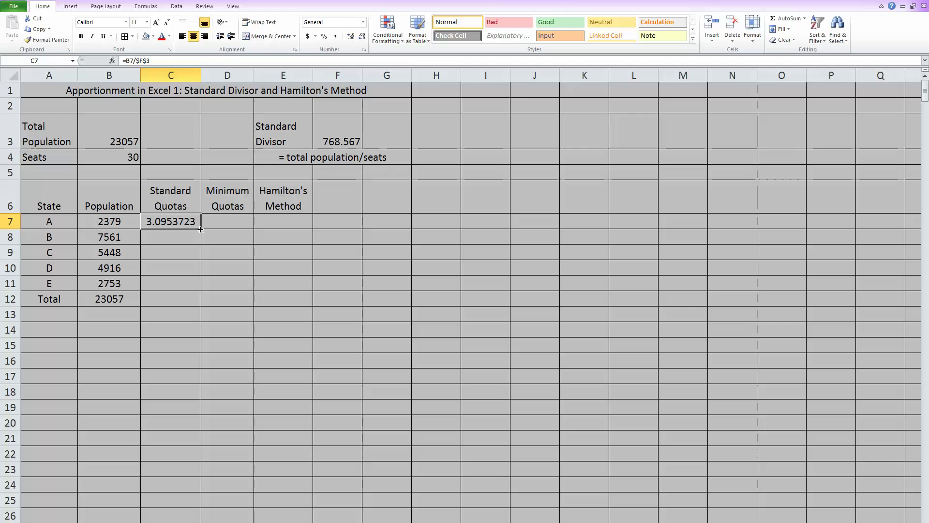
pyautogui.moveTo(203, 229); pyautogui.dragTo(201, 289)
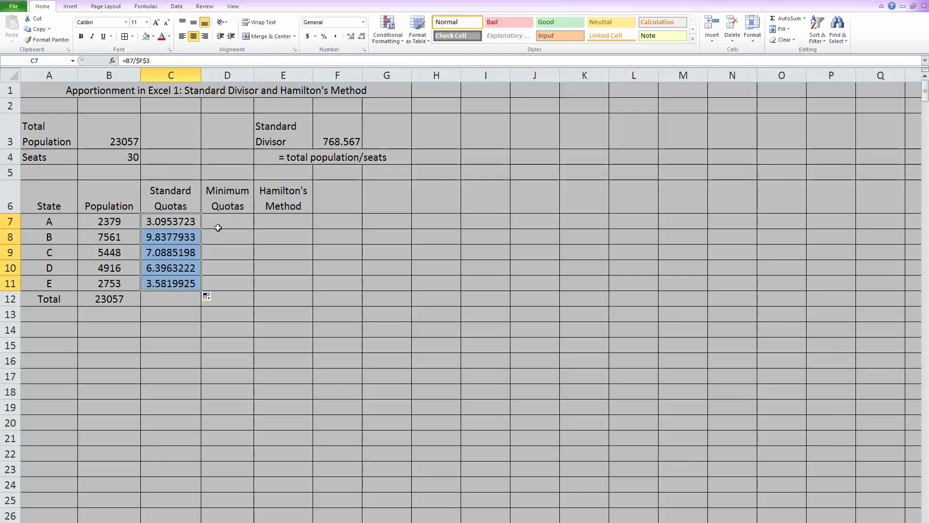
pyautogui.click(207, 311)
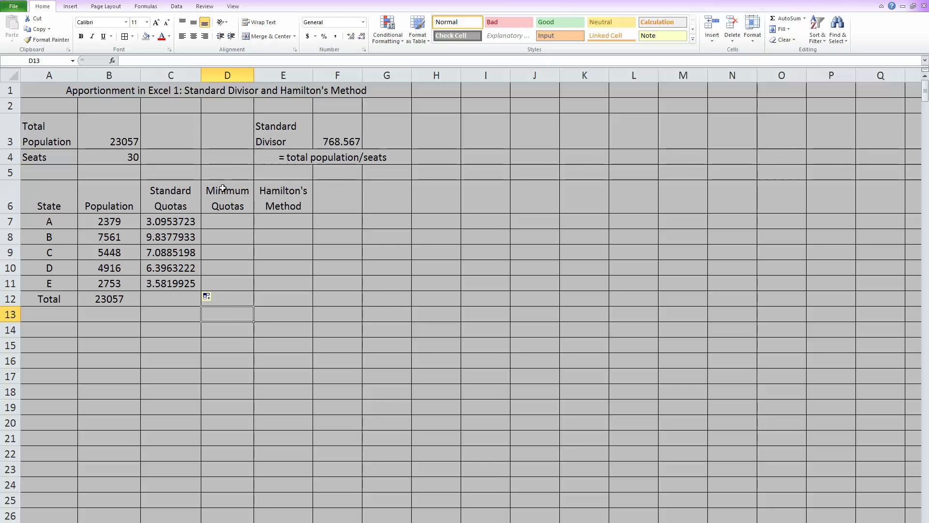
# - Start a ROUNDDOWN formula in D7, which mistakenly picks up population and stray references
pyautogui.click(212, 217)
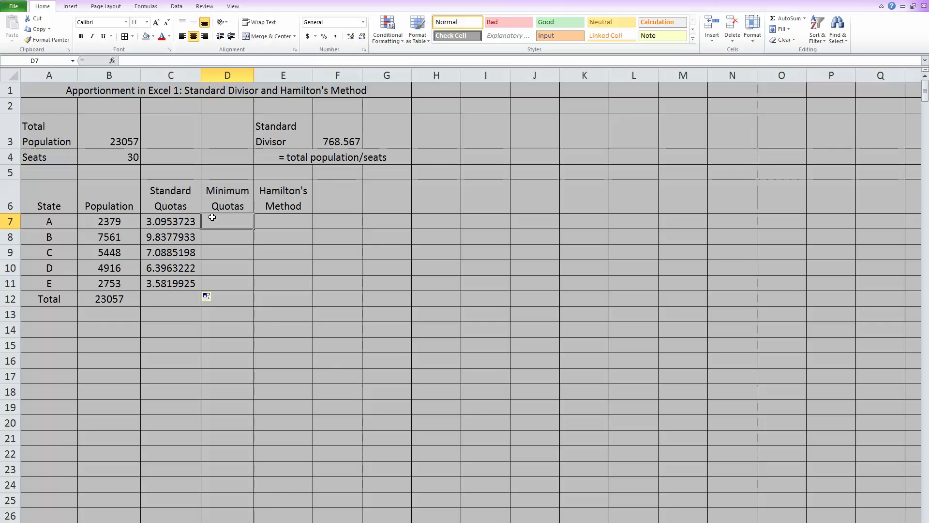
pyautogui.write('=')
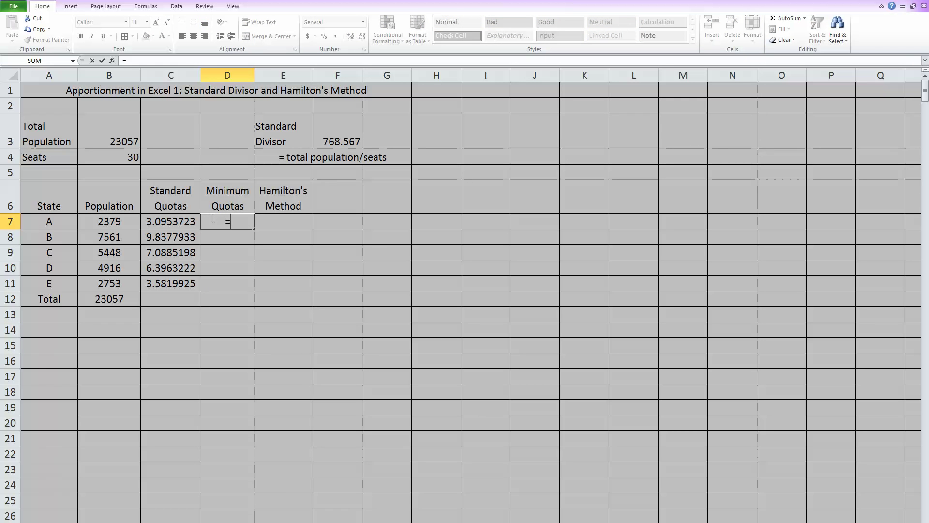
pyautogui.write('round')
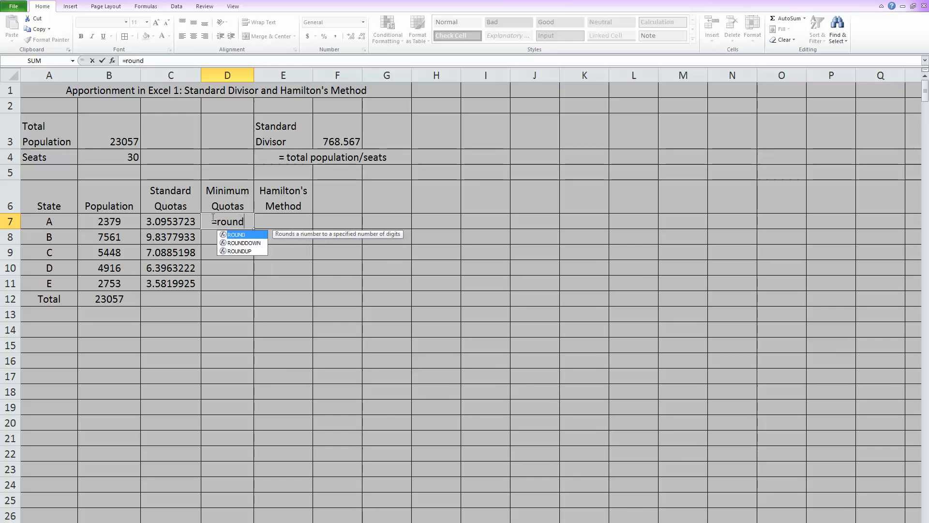
pyautogui.write('dow')
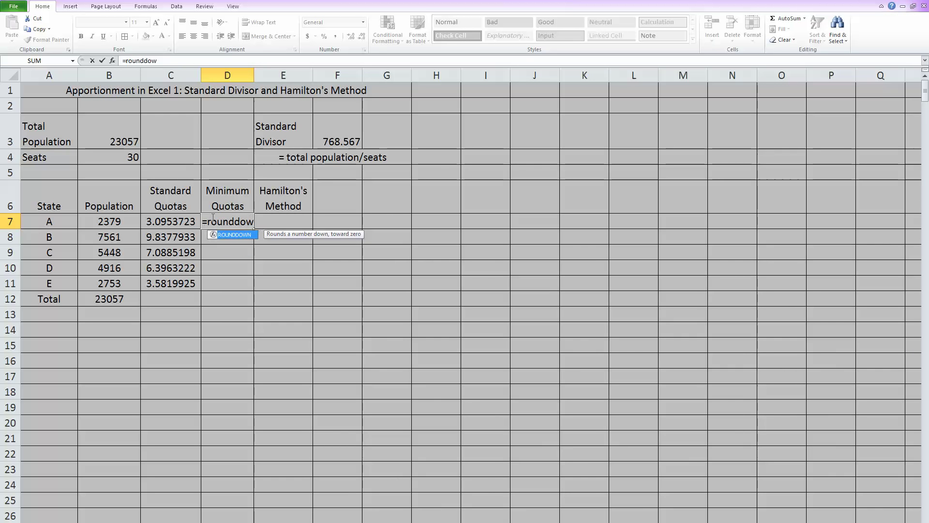
pyautogui.write('n(')
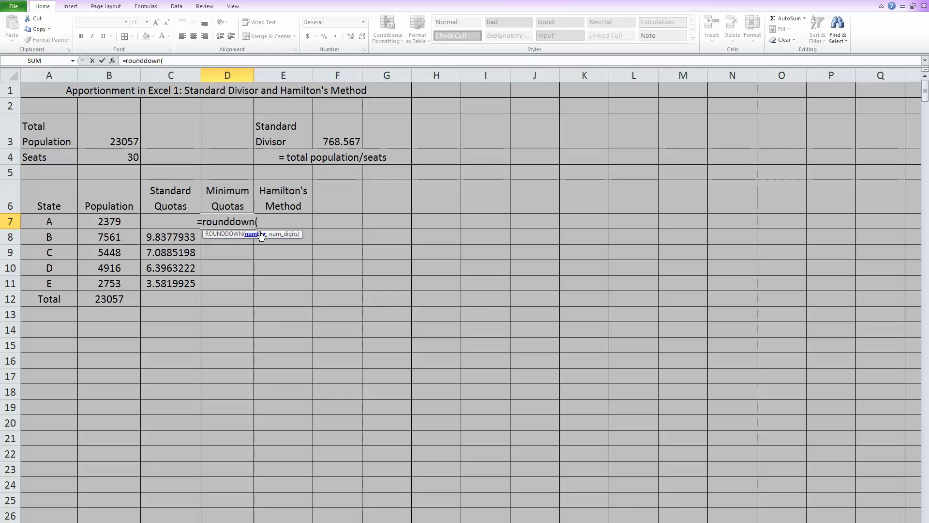
pyautogui.click(139, 222)
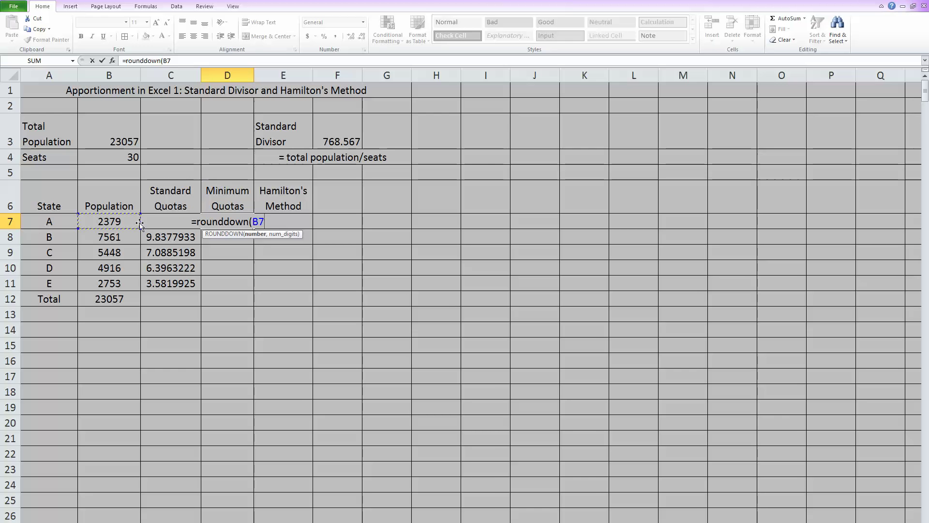
pyautogui.press('Home')
pyautogui.write('=')
pyautogui.click(150, 242)
# - Correct D7's formula to =ROUNDDOWN(C7,0) so state A's minimum quota shows 3
pyautogui.click(194, 218)
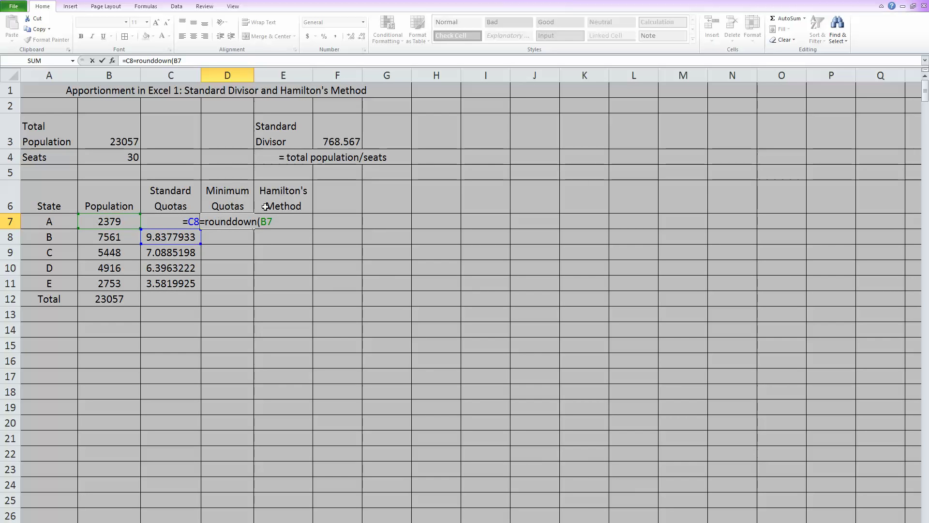
pyautogui.click(200, 221)
pyautogui.press('BackSpace')
pyautogui.press('BackSpace')
pyautogui.press('BackSpace')
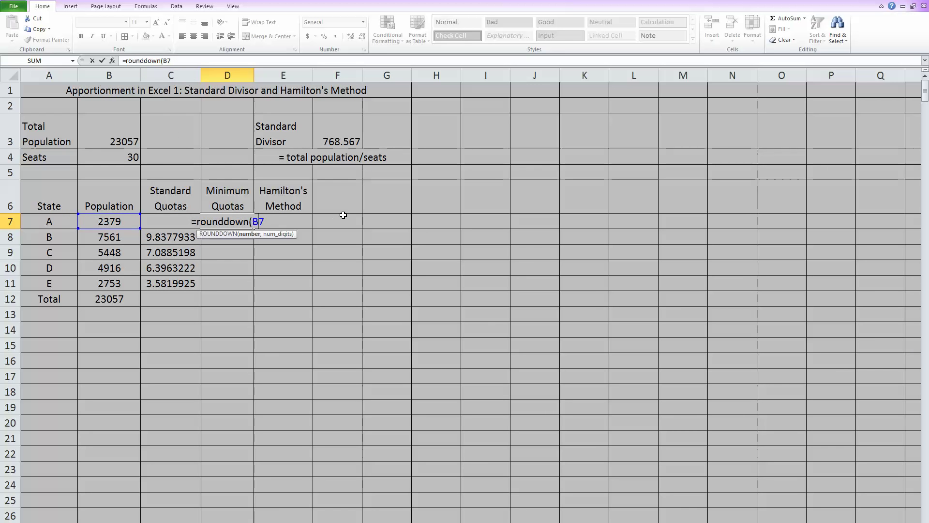
pyautogui.click(250, 222)
pyautogui.press('Delete')
pyautogui.write('C')
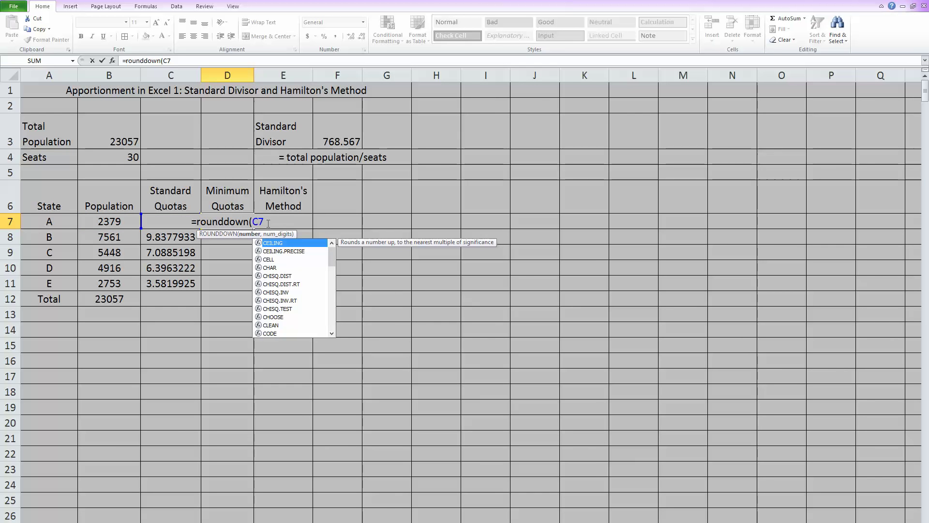
pyautogui.press('Escape')
pyautogui.write(',')
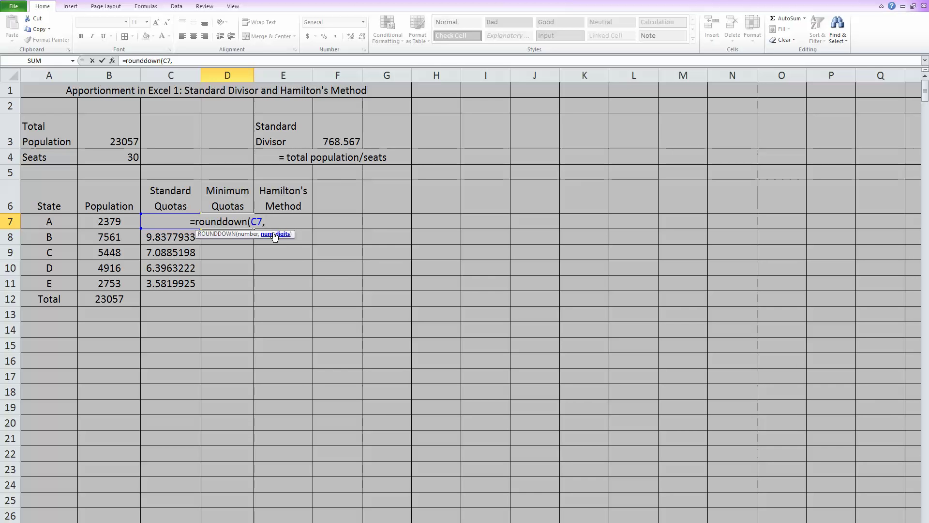
pyautogui.write('0')
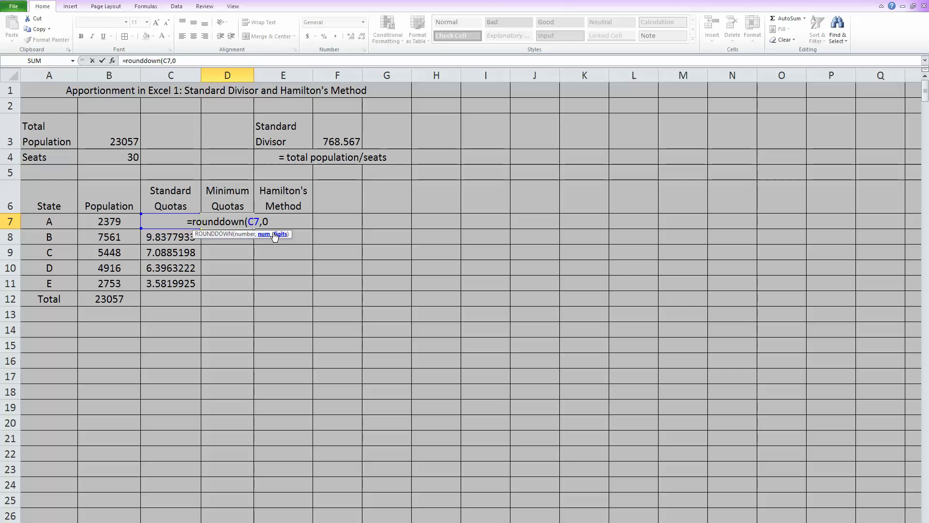
pyautogui.write(')')
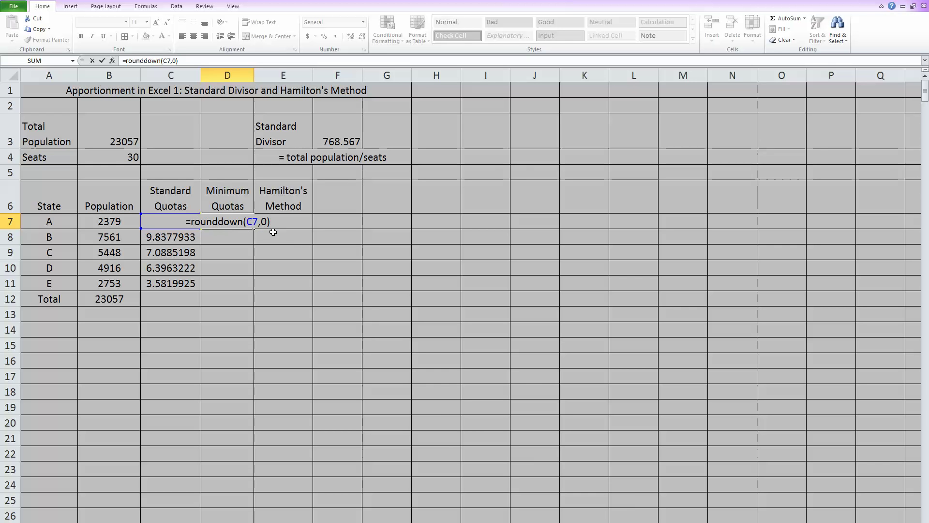
pyautogui.press('Return')
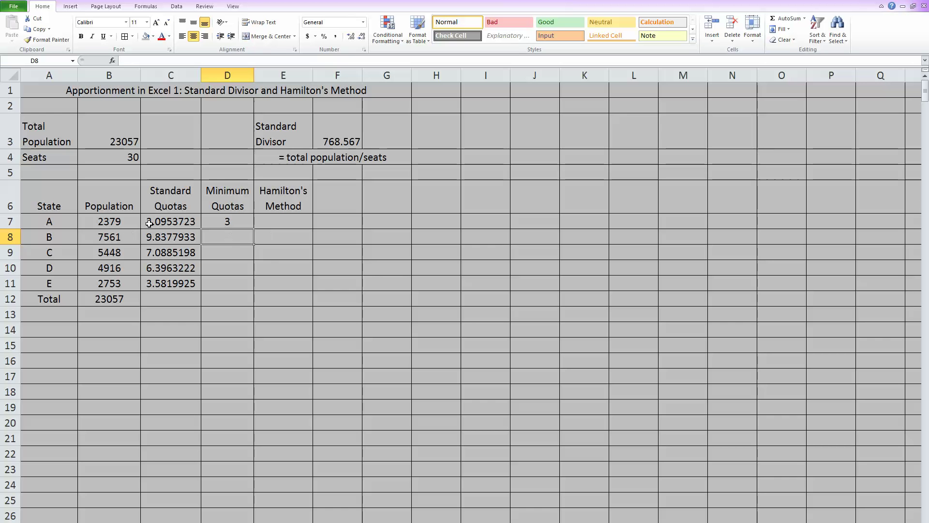
# - Fill D7's ROUNDDOWN formula down to D11, giving 9, 7, 6 and 3
pyautogui.click(227, 220)
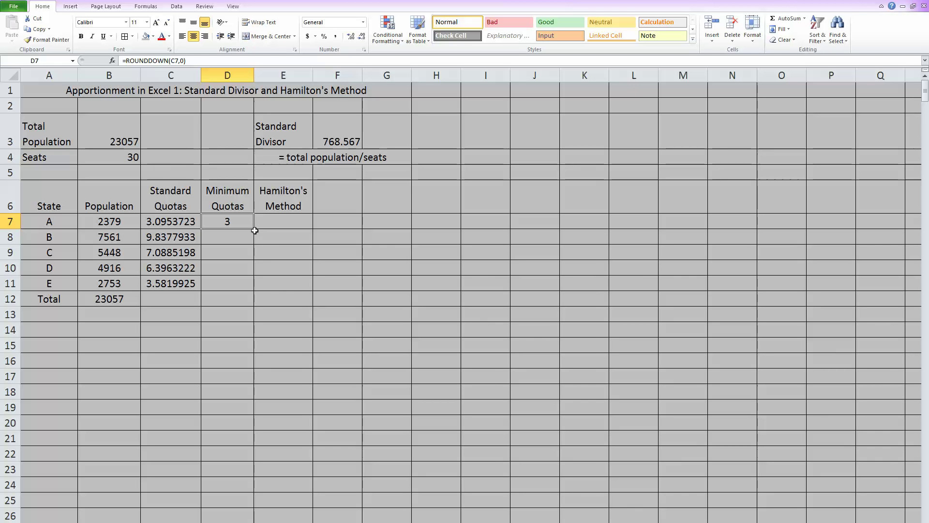
pyautogui.moveTo(255, 230); pyautogui.dragTo(255, 291)
pyautogui.click(230, 333)
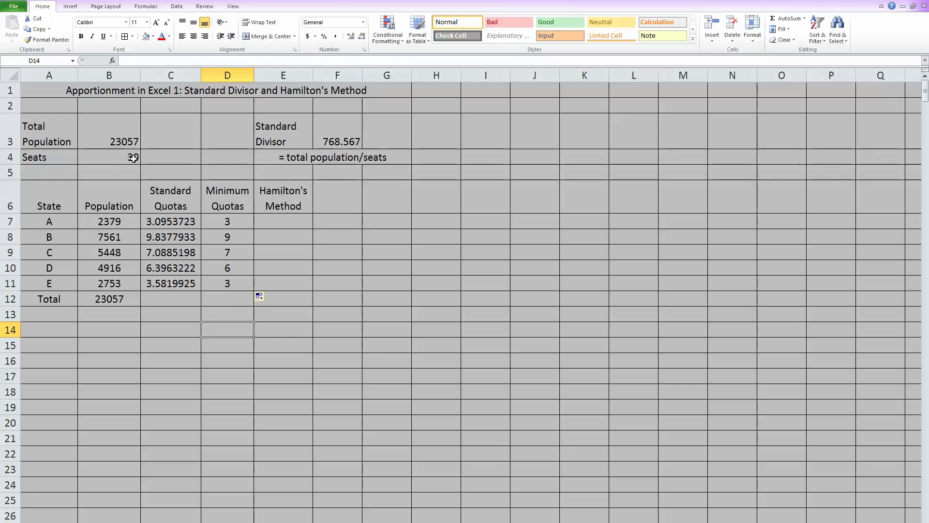
# - Enter =SUM(D7:D11) in D12 so the minimum quotas total 28
pyautogui.click(212, 296)
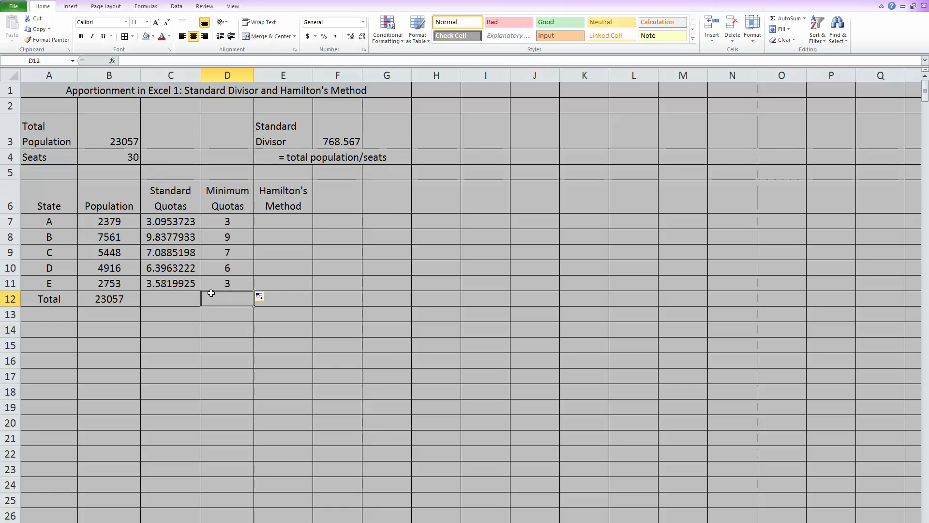
pyautogui.write('=')
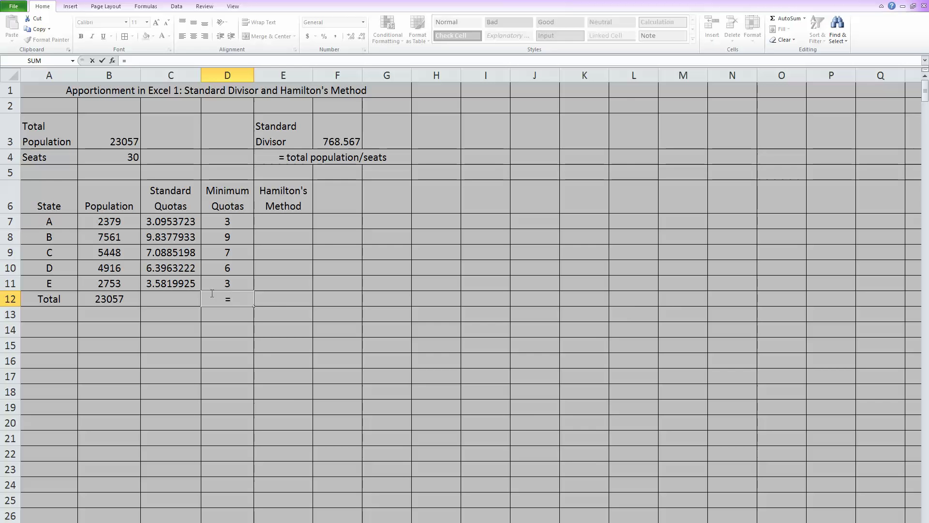
pyautogui.write('sum(')
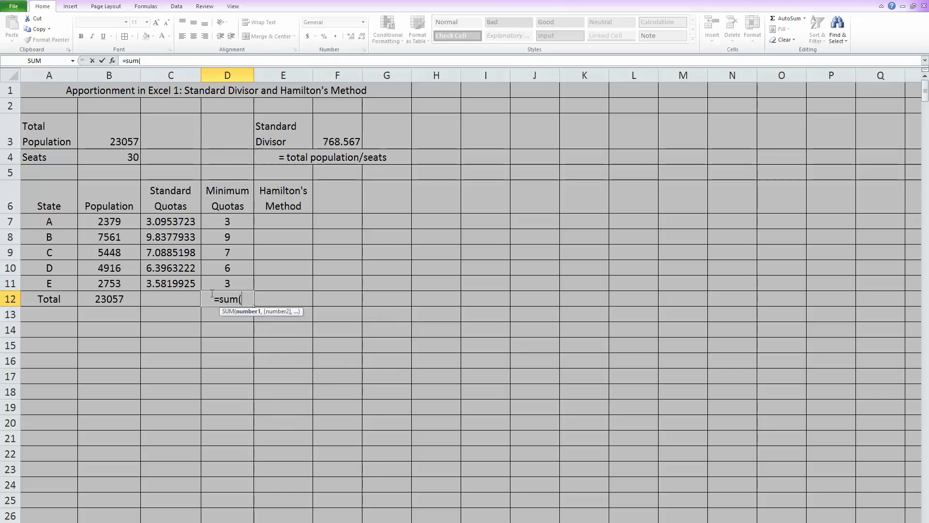
pyautogui.moveTo(242, 232); pyautogui.dragTo(243, 280)
pyautogui.write(')')
pyautogui.press('Return')
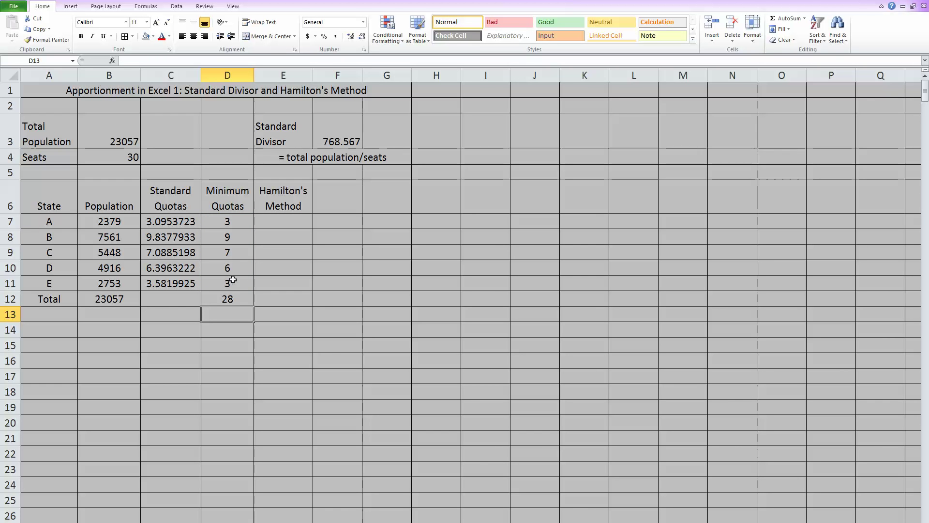
pyautogui.click(239, 300)
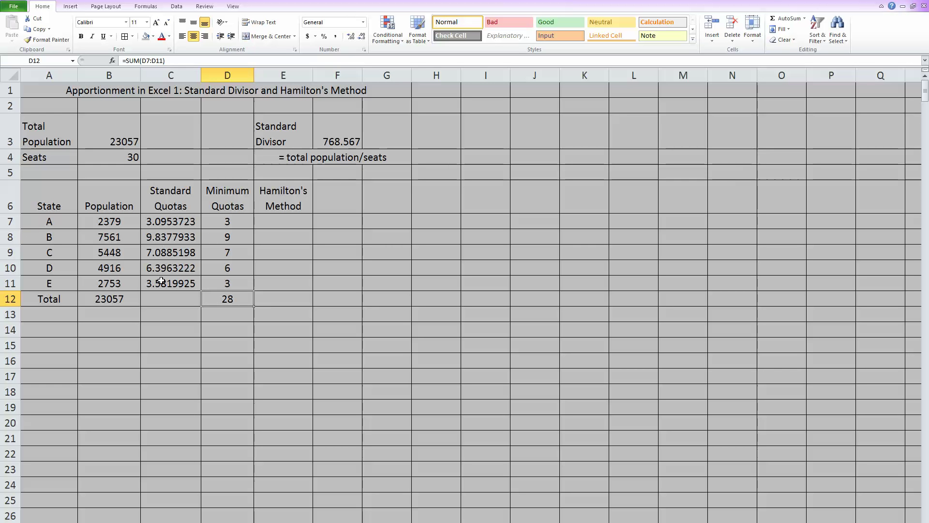
# - Highlight state B's standard quota C8 in yellow and give B 10 seats in E8
pyautogui.click(164, 235)
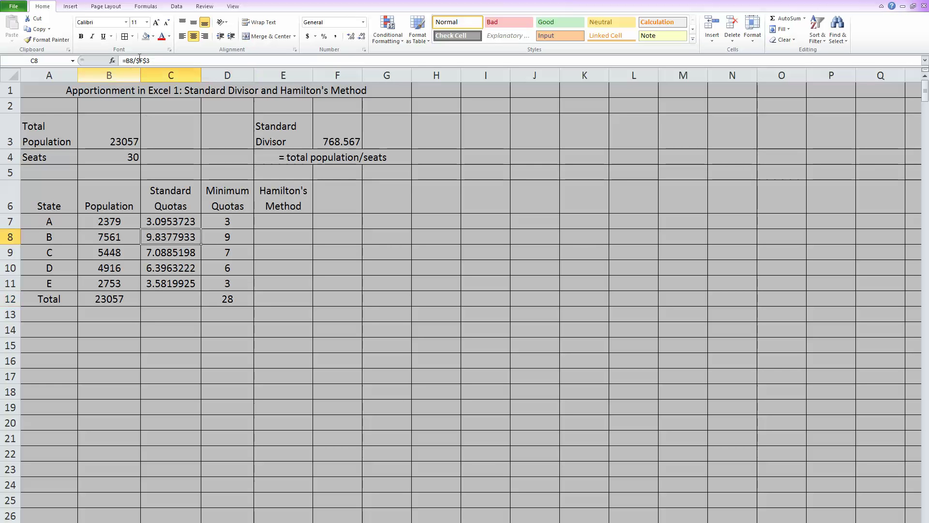
pyautogui.click(153, 36)
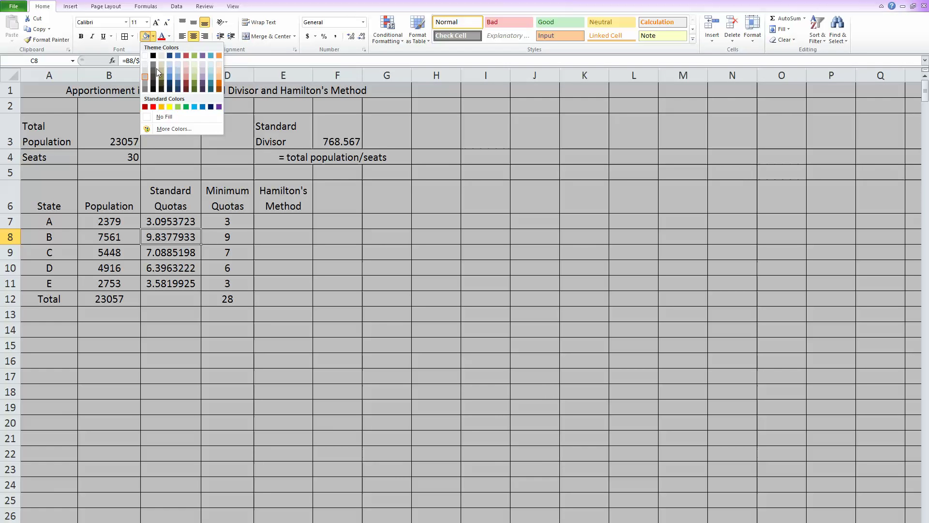
pyautogui.click(169, 106)
pyautogui.click(168, 315)
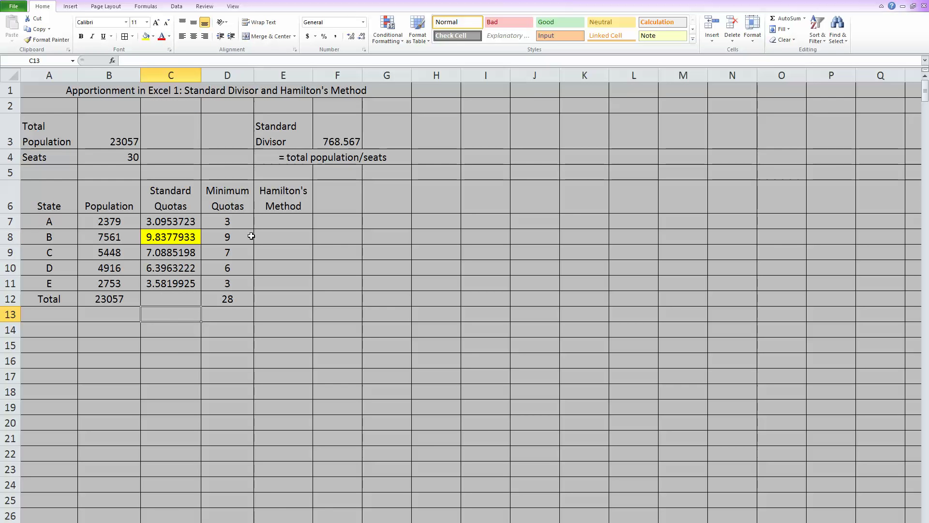
pyautogui.click(267, 234)
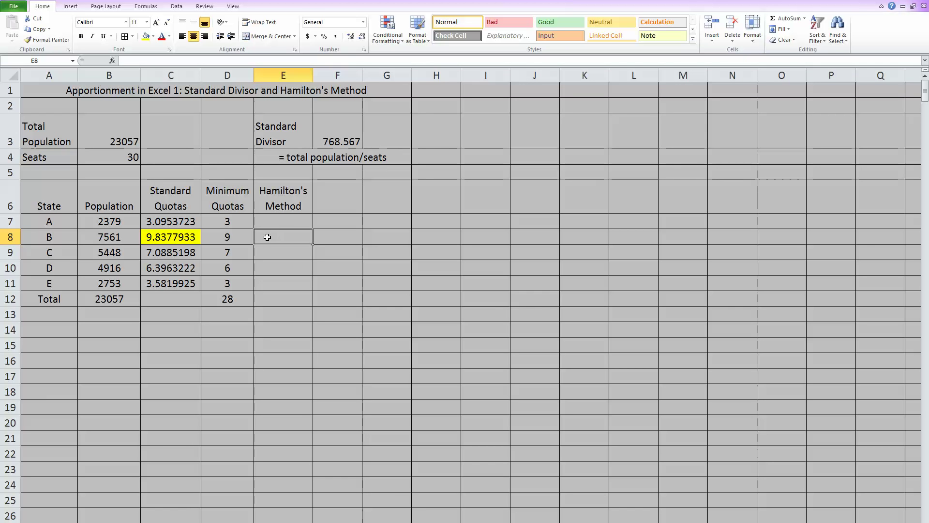
pyautogui.write('10')
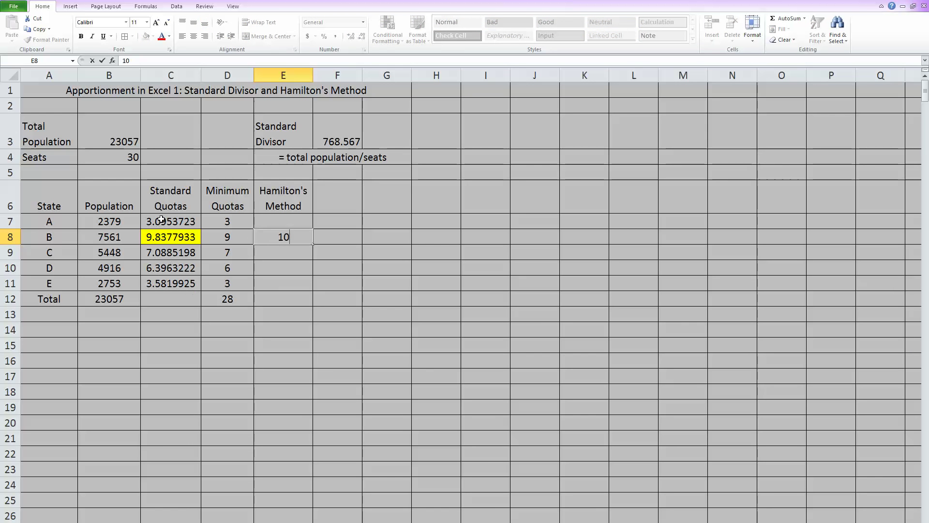
# - Highlight state E's standard quota C11 in yellow and give E 4 seats in E11
pyautogui.click(163, 284)
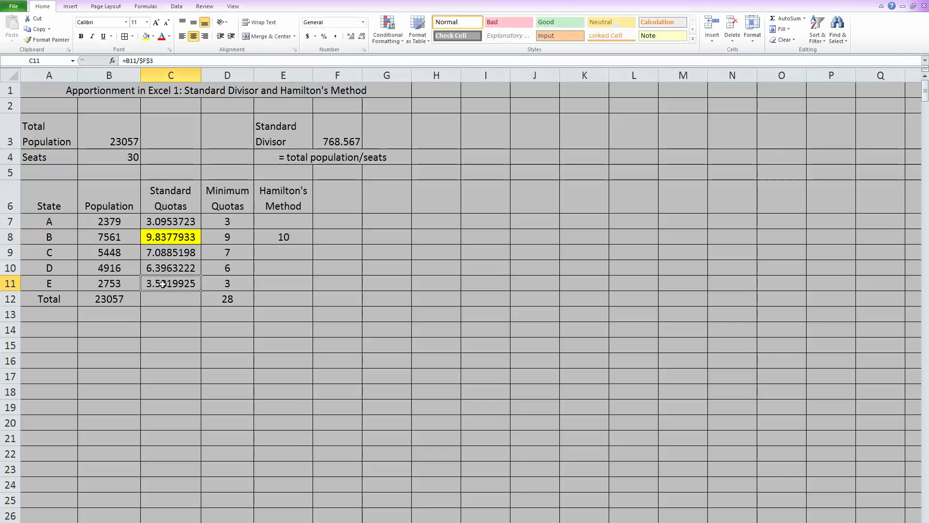
pyautogui.click(146, 37)
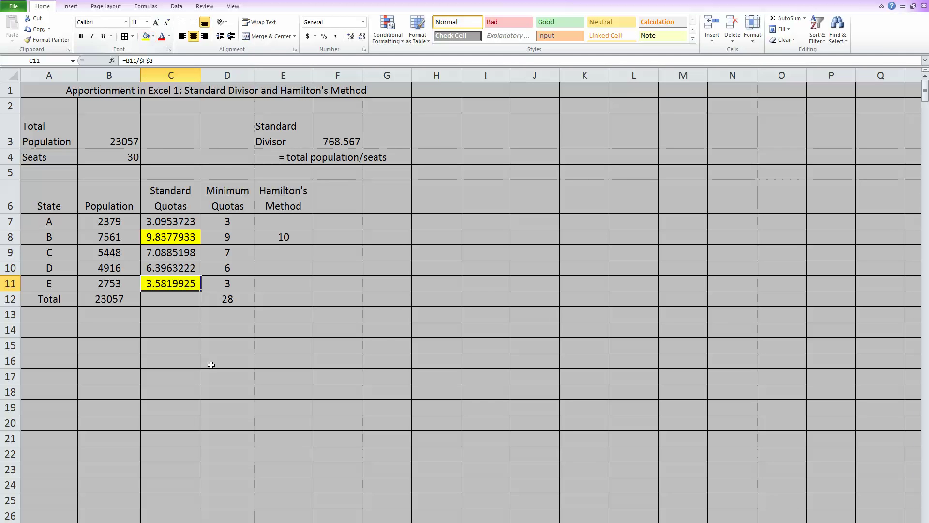
pyautogui.click(224, 348)
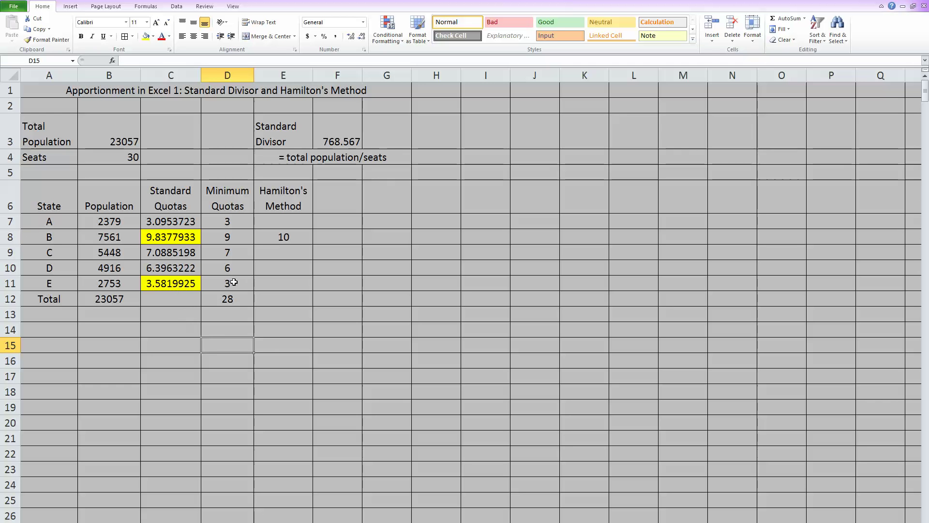
pyautogui.click(265, 281)
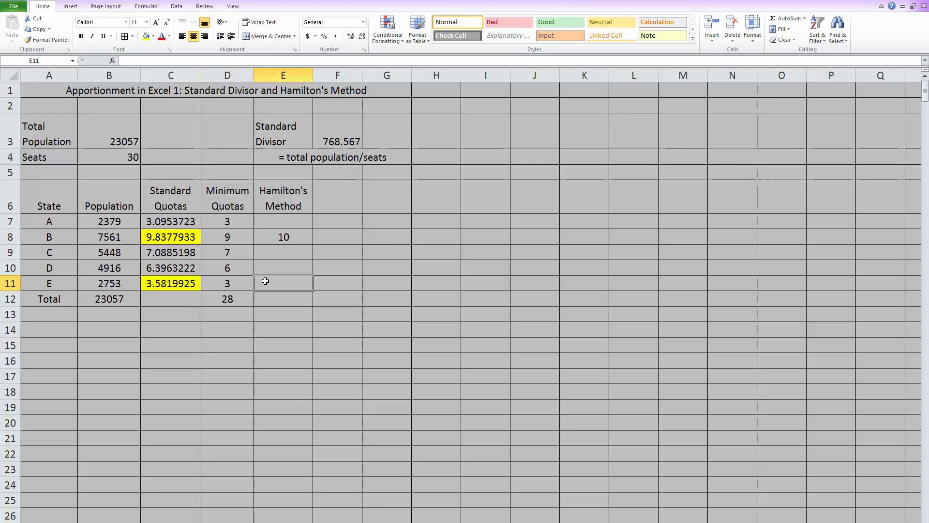
pyautogui.write('4')
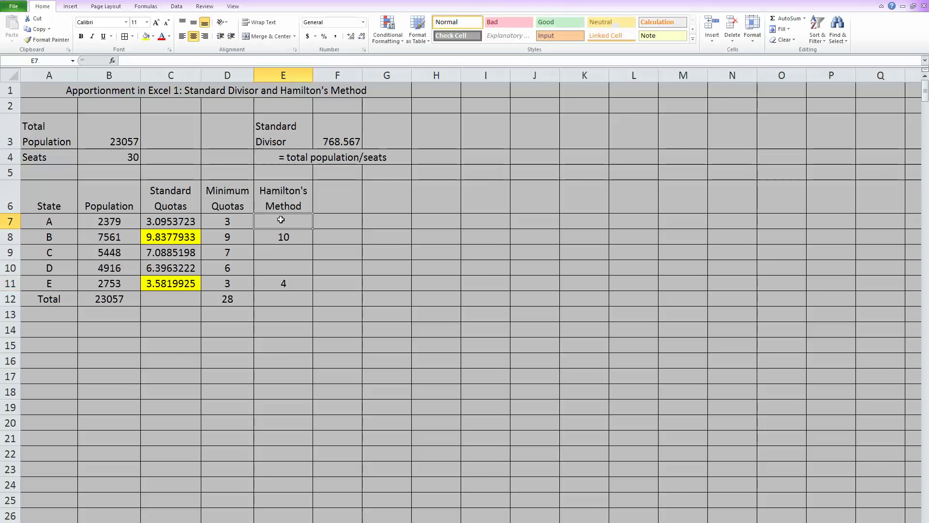
# - Enter 3, 7 and 6 seats in E7, E9 and E10 for states A, C and D
pyautogui.click(281, 220)
pyautogui.write('3')
pyautogui.click(283, 251)
pyautogui.write('7')
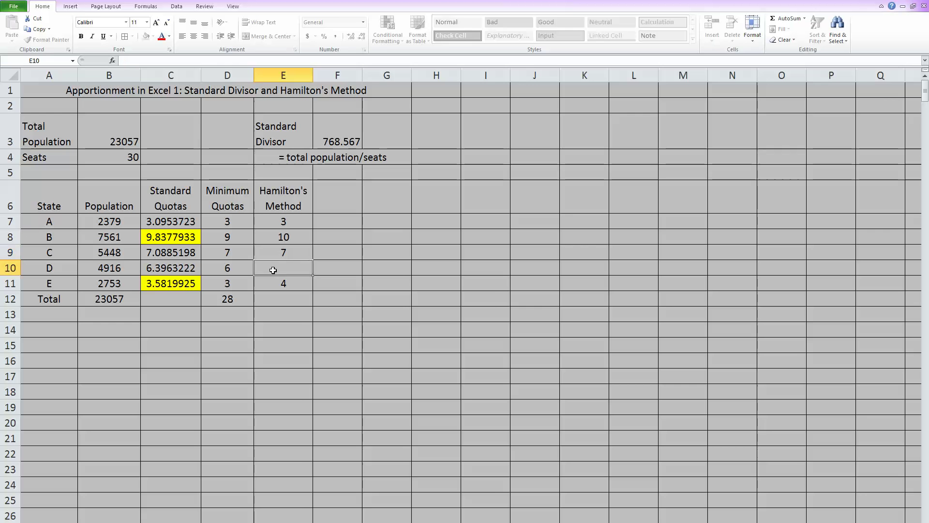
pyautogui.click(273, 270)
pyautogui.write('6')
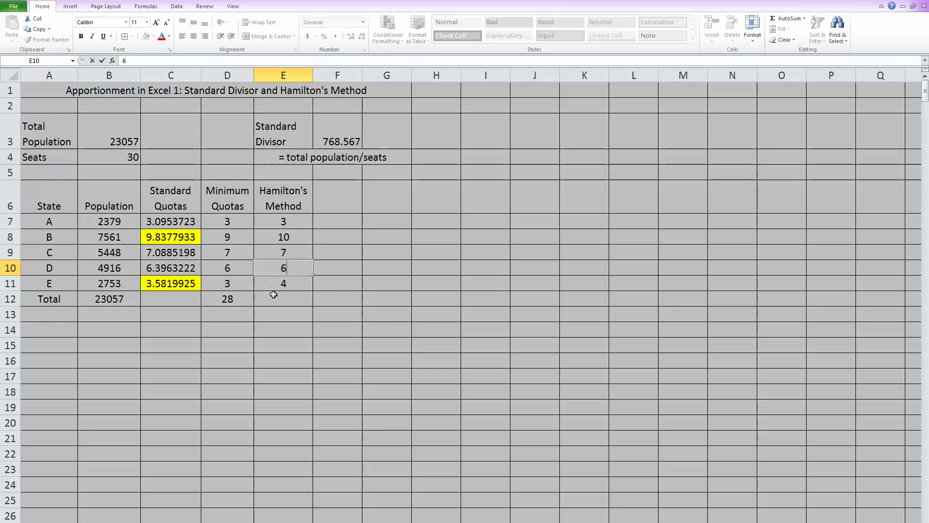
pyautogui.click(271, 294)
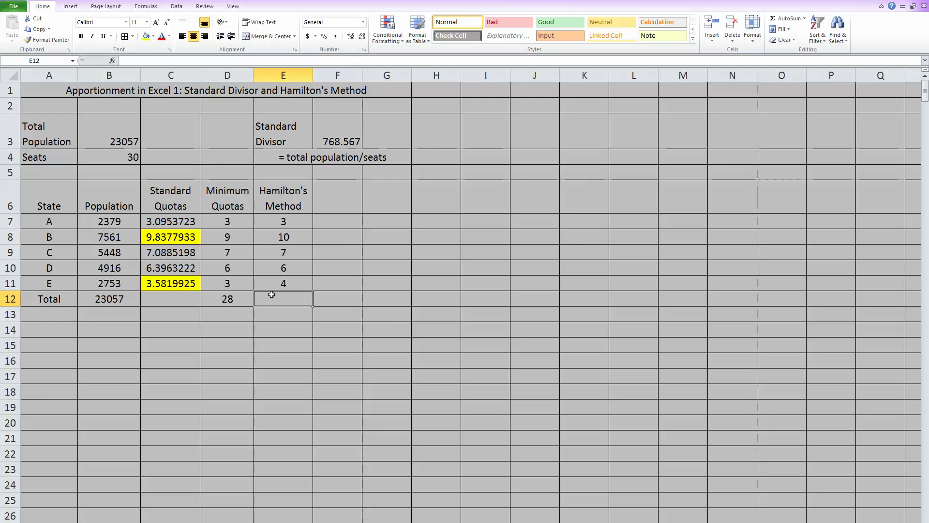
# - Enter =SUM(E7:E11) in E12, totaling 30 Hamilton's Method seats
pyautogui.write('=s')
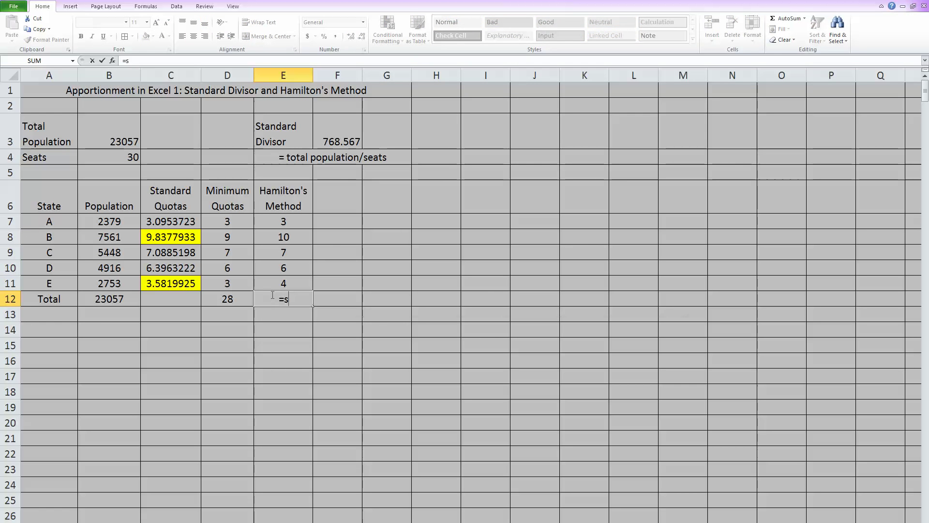
pyautogui.write('um(')
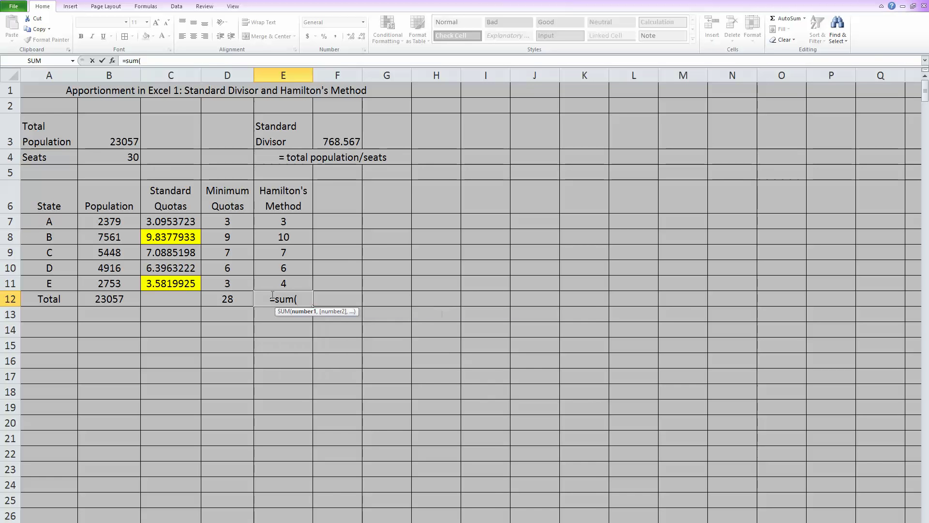
pyautogui.moveTo(294, 230); pyautogui.dragTo(290, 286)
pyautogui.write(')')
pyautogui.press('Return')
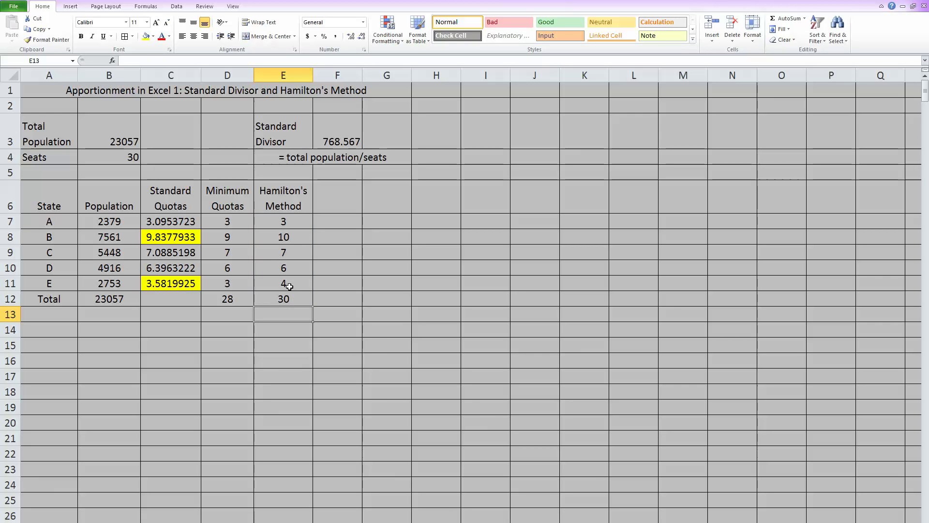